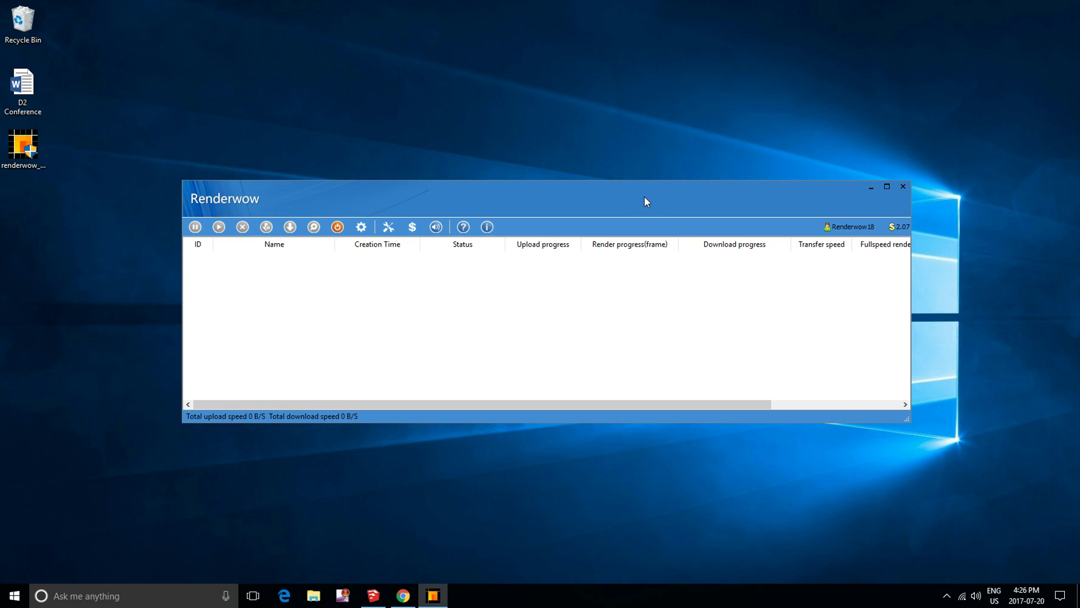
# Step: Move the Renderwow client aside, bring up the red car model, and orbit to its front
pyautogui.moveTo(682, 195); pyautogui.dragTo(698, 348)
pyautogui.moveTo(617, 343); pyautogui.dragTo(617, 174)
pyautogui.click(372, 595)
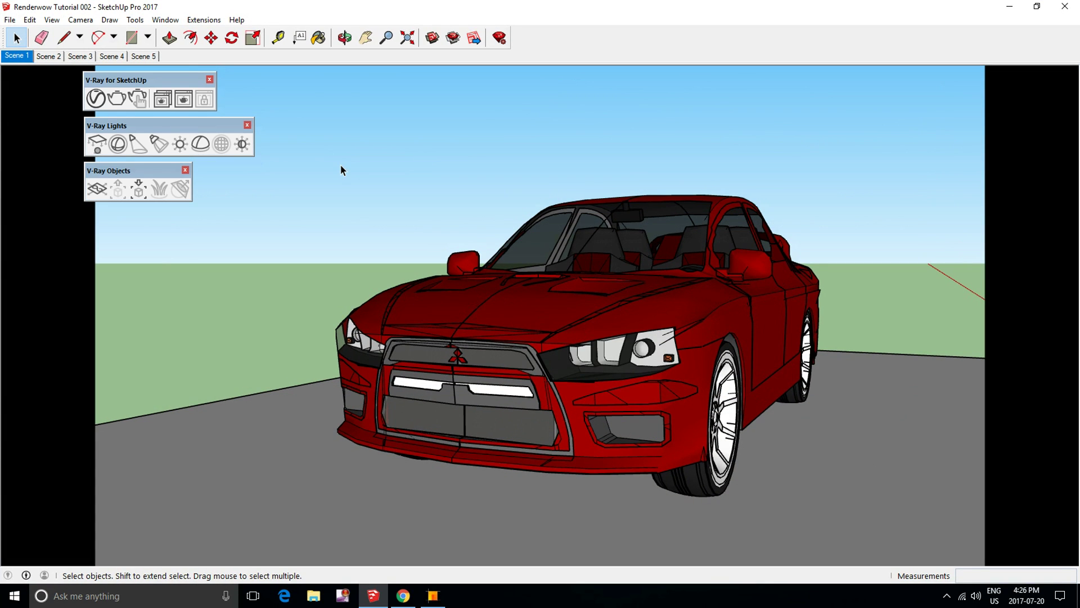
pyautogui.moveTo(901, 241); pyautogui.dragTo(576, 255, button='middle')
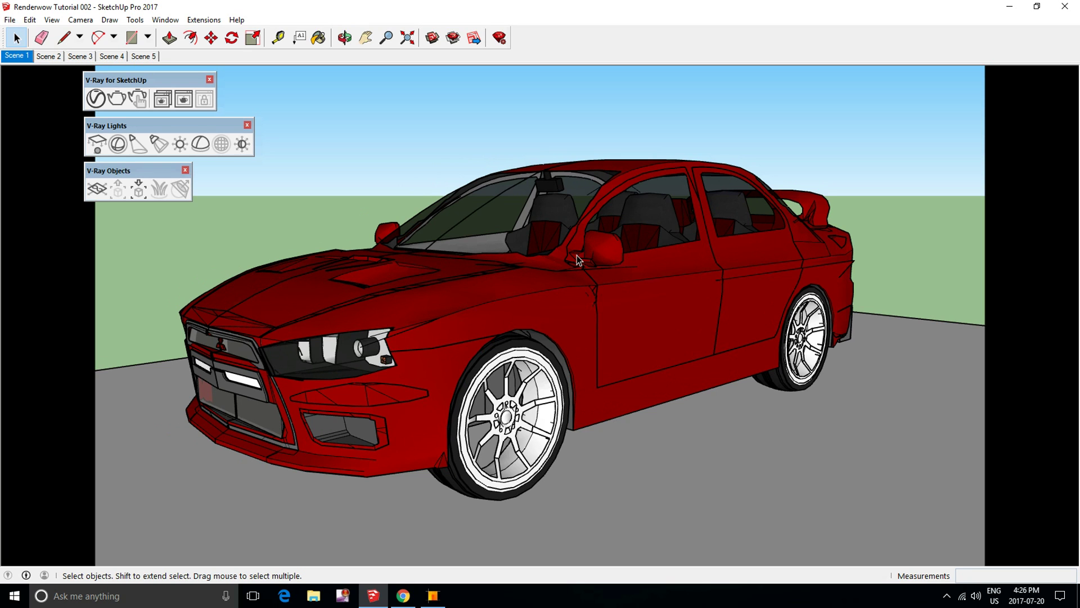
pyautogui.moveTo(473, 242); pyautogui.dragTo(361, 244, button='middle')
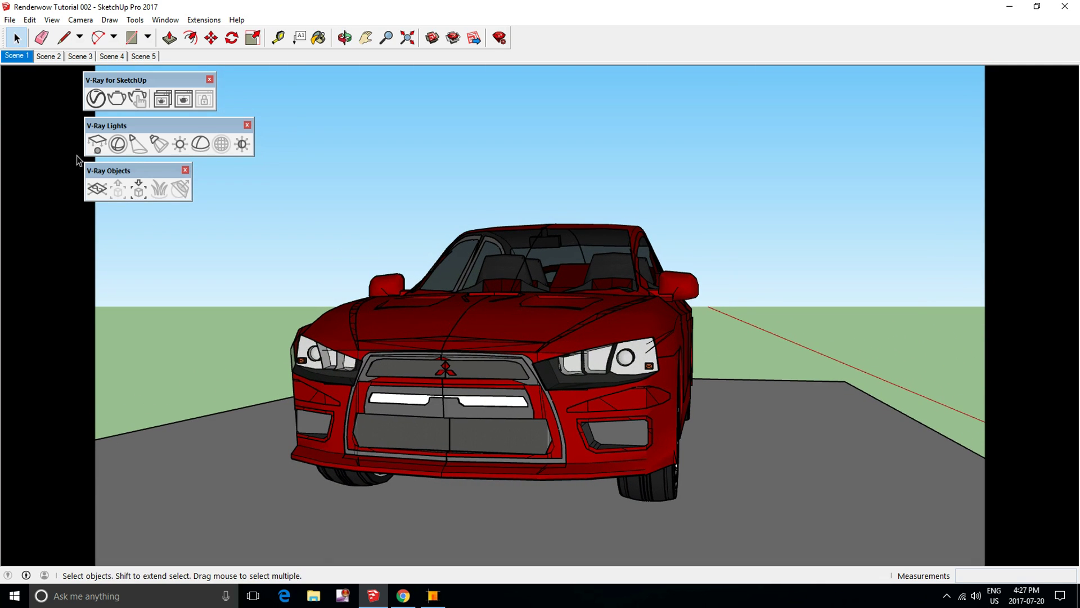
# Step: Set V-Ray's Render Output to save a PNG named 'Render 001' on the Desktop
pyautogui.click(96, 98)
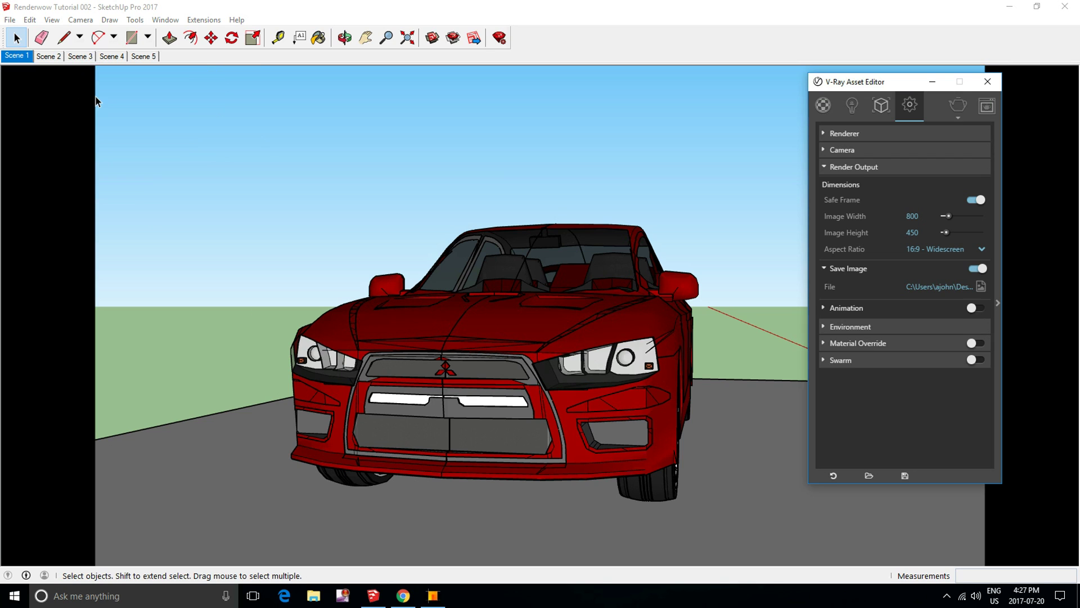
pyautogui.moveTo(922, 80); pyautogui.dragTo(890, 75)
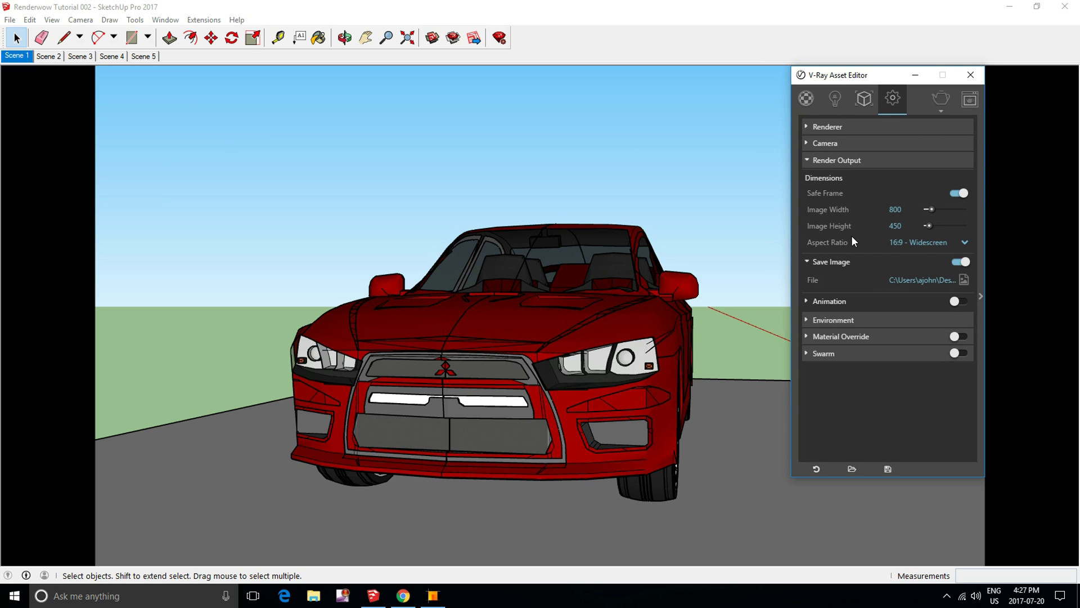
pyautogui.click(964, 280)
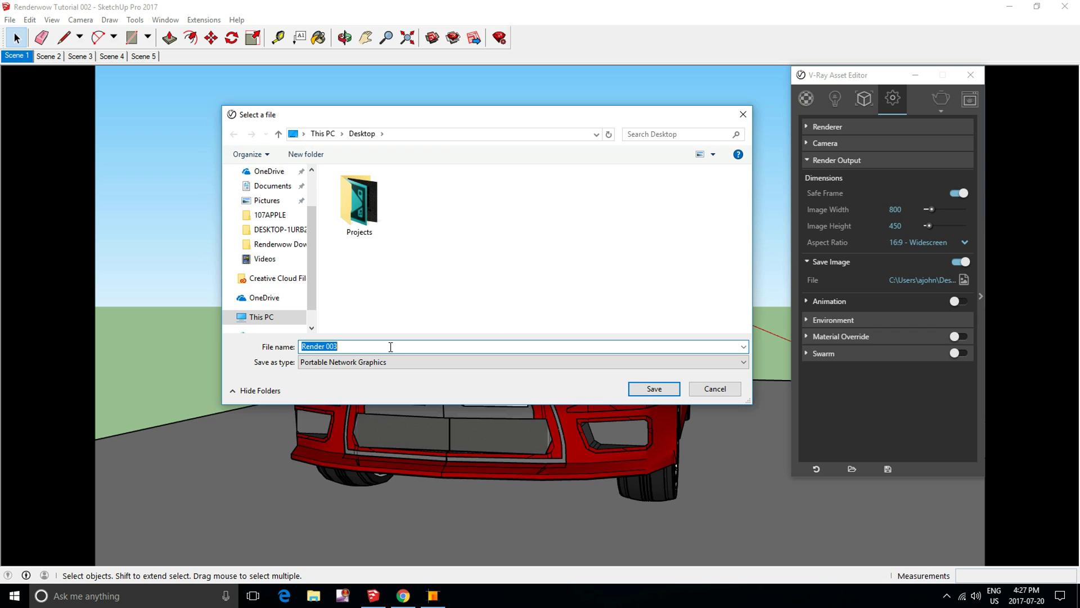
pyautogui.write('Render 001')
pyautogui.click(646, 388)
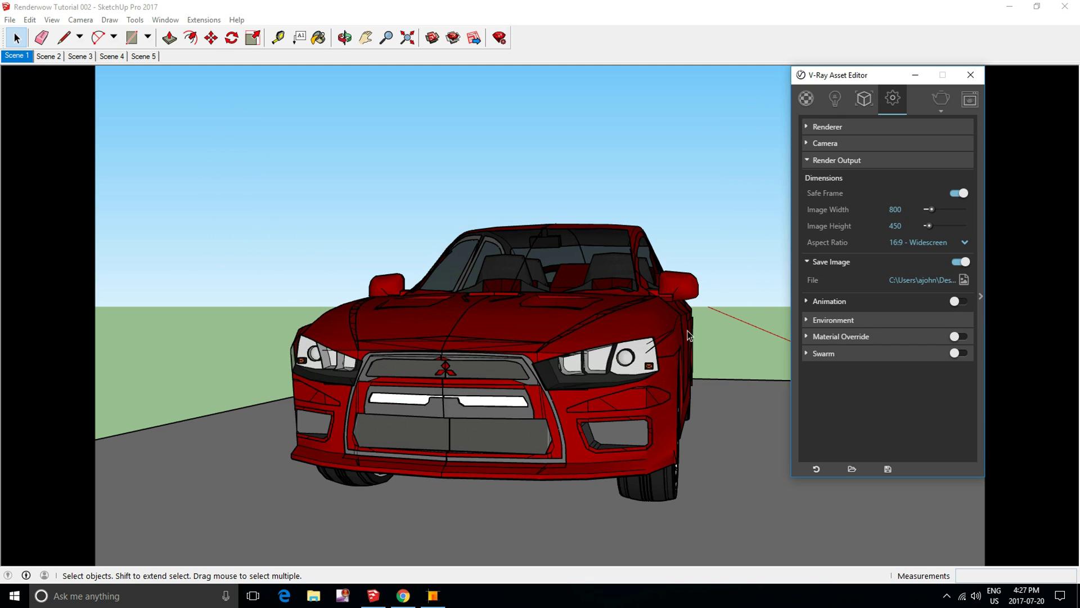
# Step: Close the V-Ray settings and step through Scenes 3 and 2 back to Scene 1
pyautogui.click(974, 77)
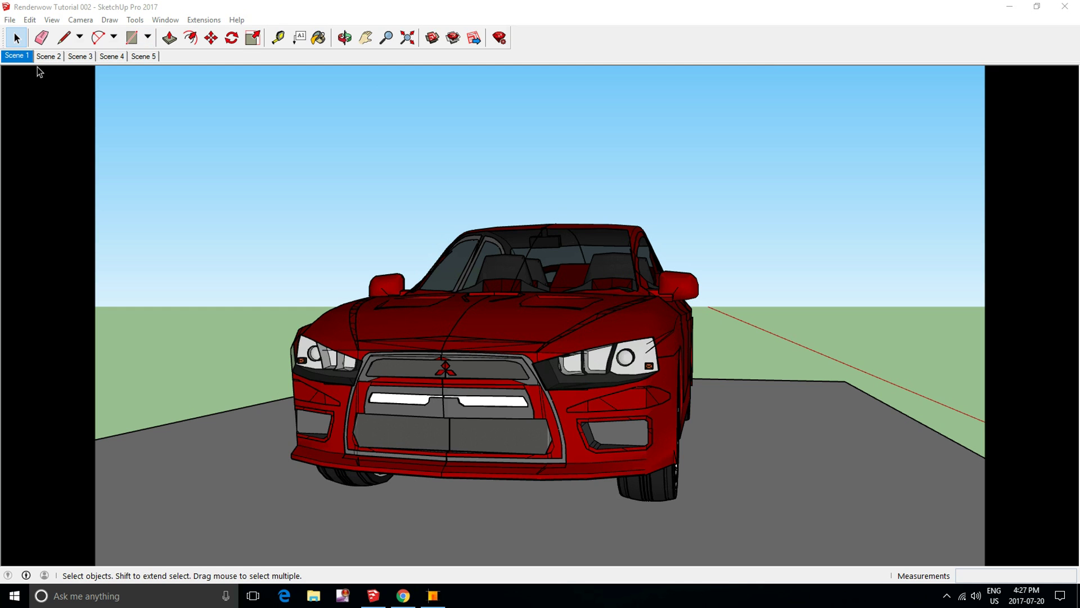
pyautogui.click(78, 57)
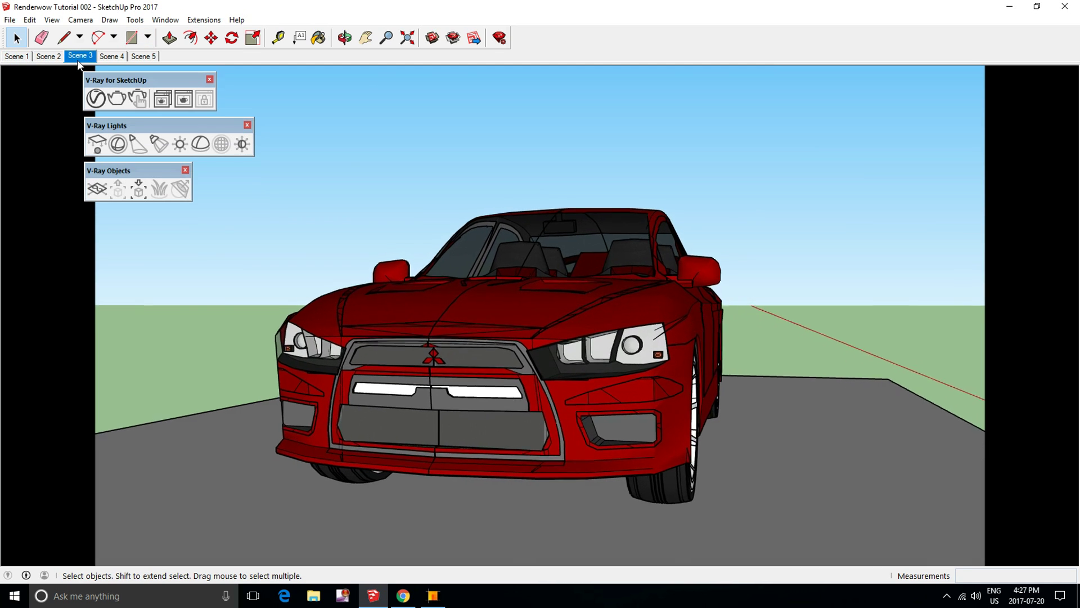
pyautogui.click(41, 56)
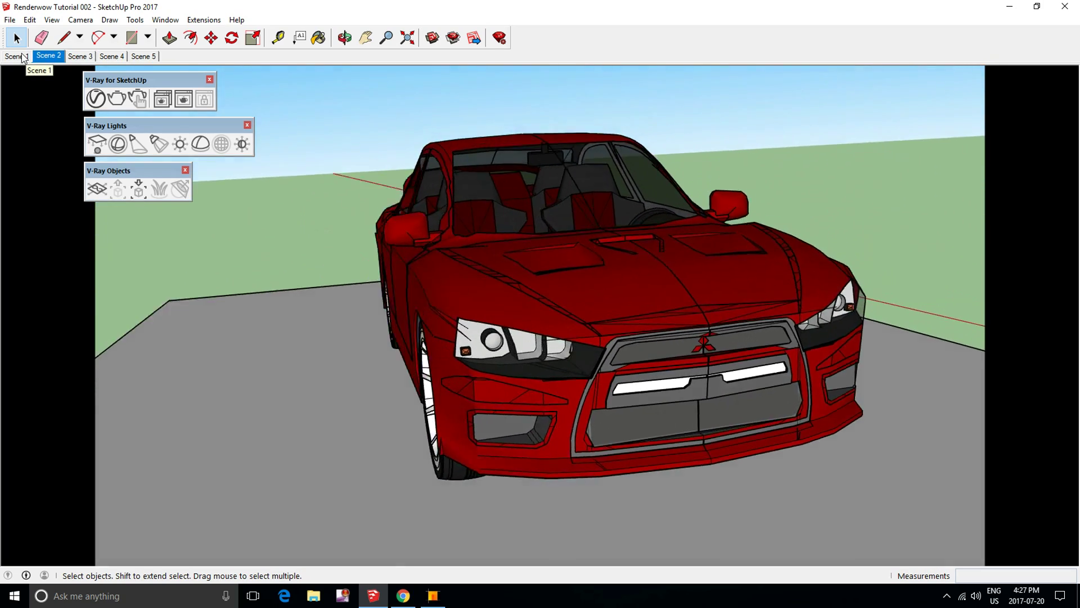
pyautogui.click(23, 56)
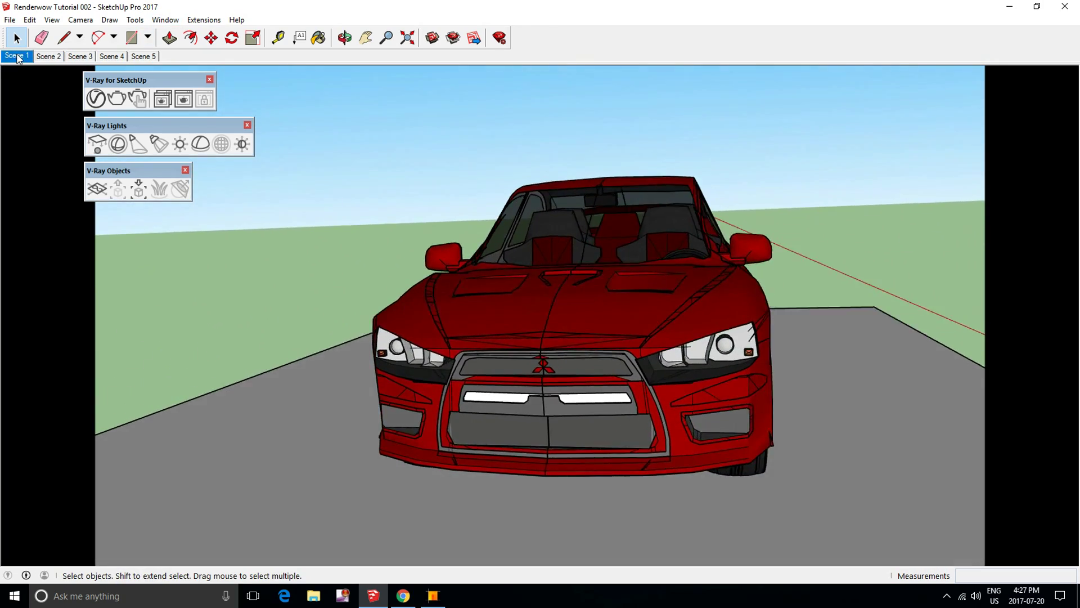
# Step: Submit Scene 1 through Extensions > Renderwow > Render and acknowledge the success message
pyautogui.click(203, 19)
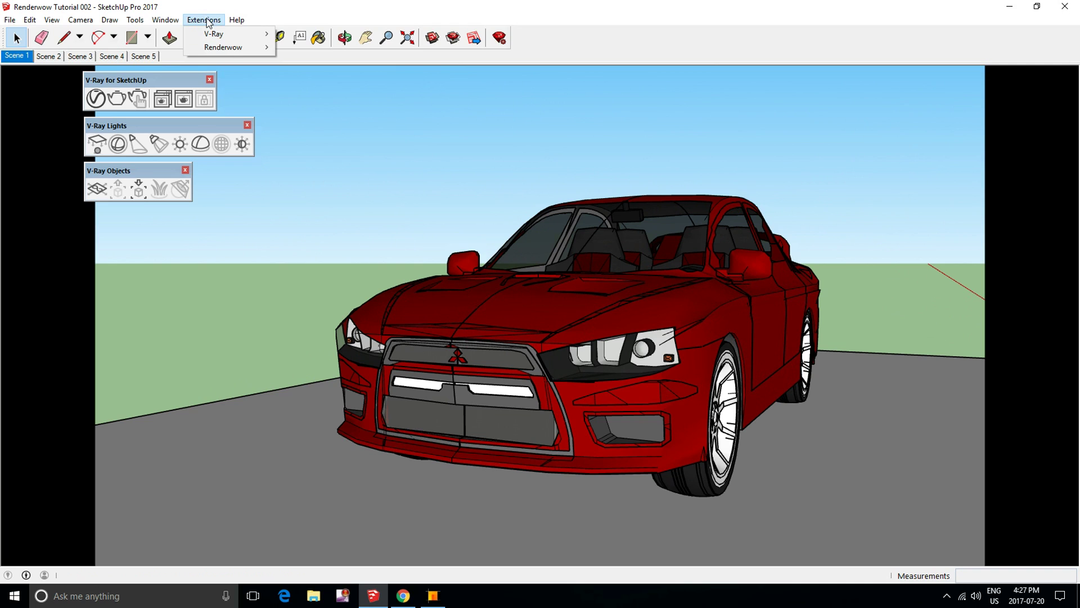
pyautogui.moveTo(231, 50)
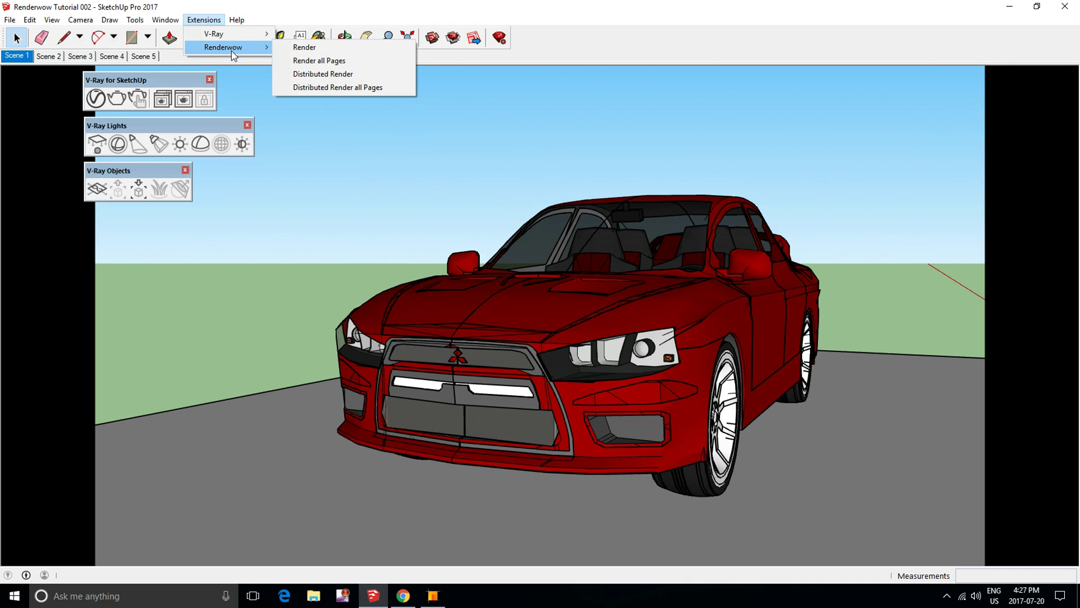
pyautogui.click(312, 52)
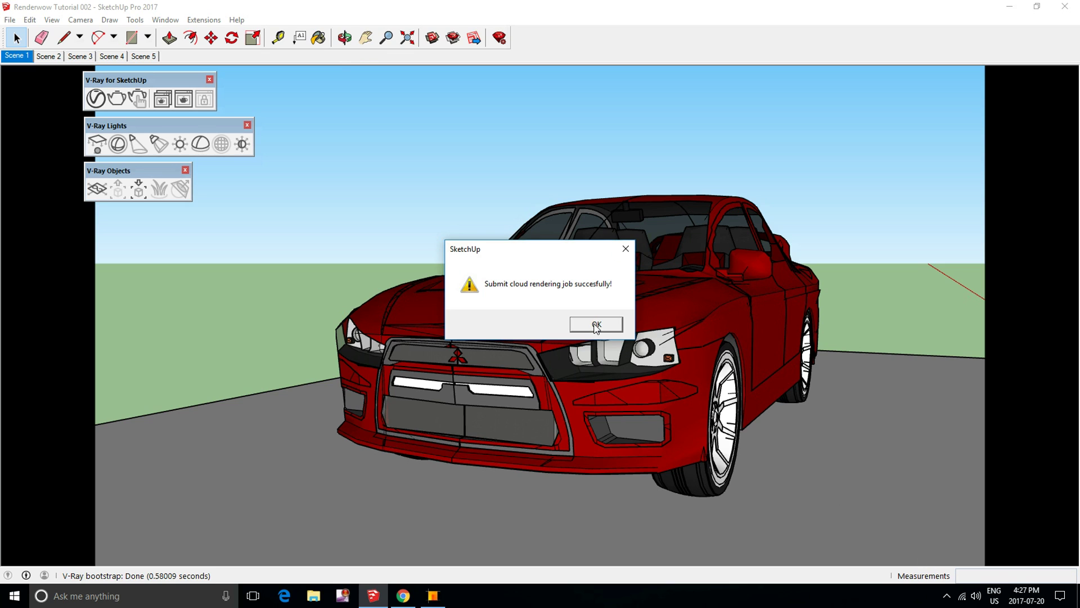
pyautogui.click(596, 325)
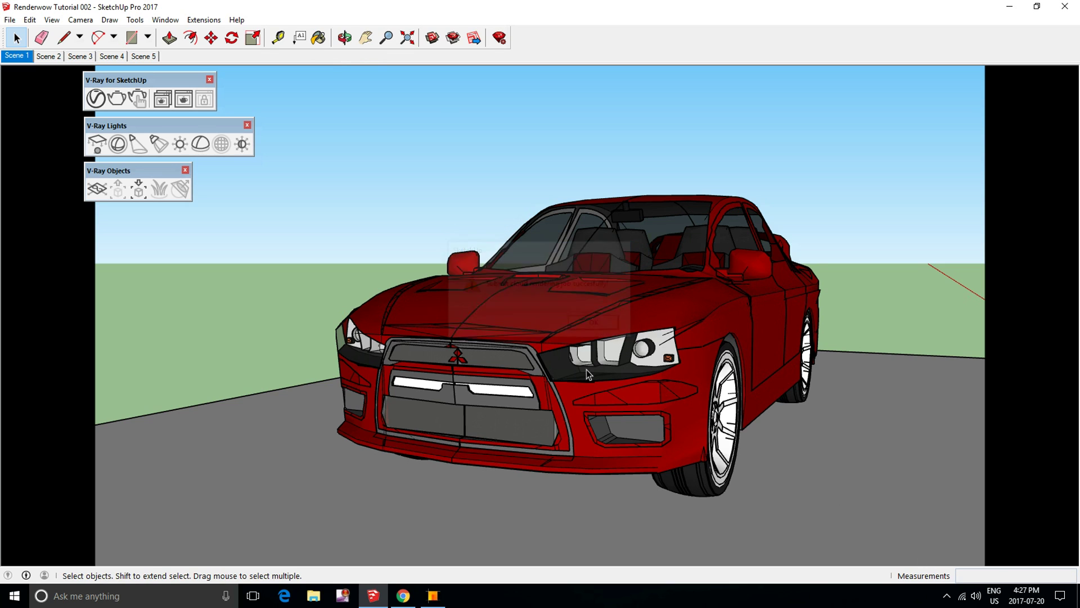
# Step: Show the Renderwow job list with the Scene 1 job uploaded to 100% and queuing
pyautogui.moveTo(445, 602)
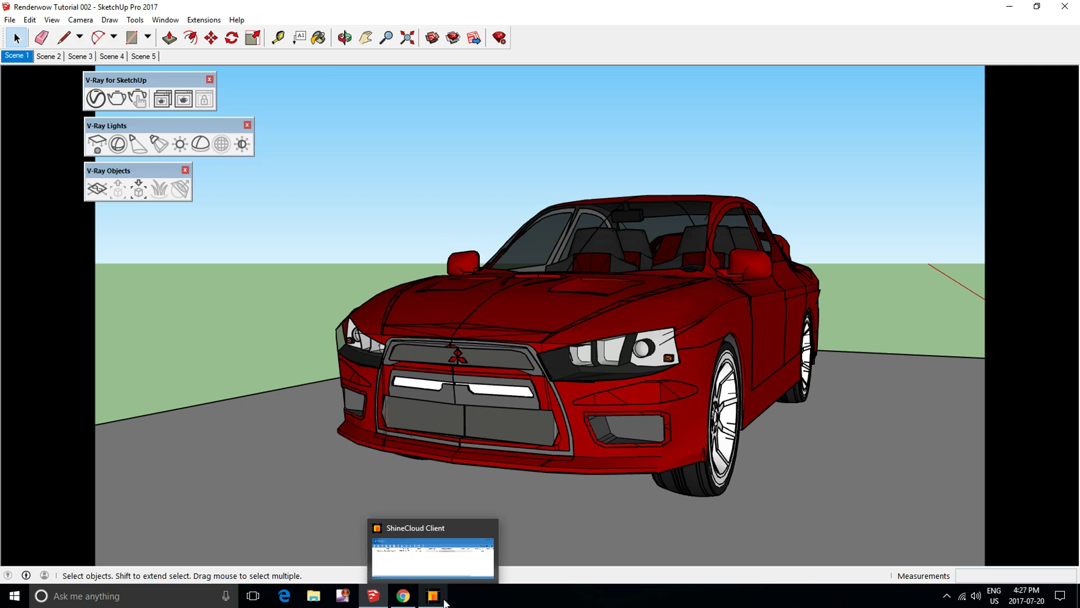
pyautogui.click(445, 601)
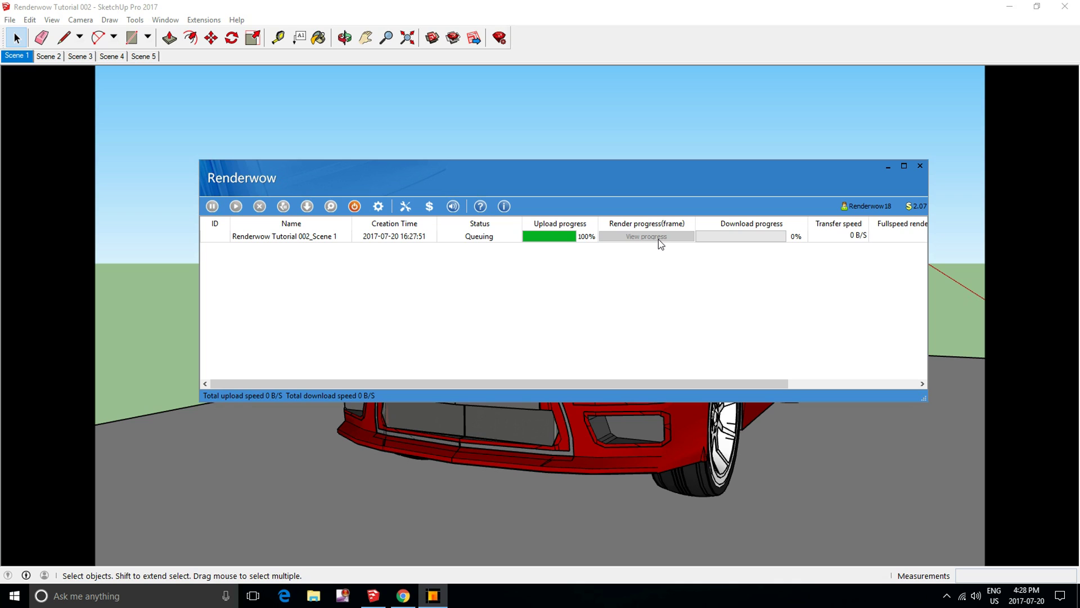
# Step: Preview a live screenshot of the Scene 1 render progress, then close it
pyautogui.click(658, 238)
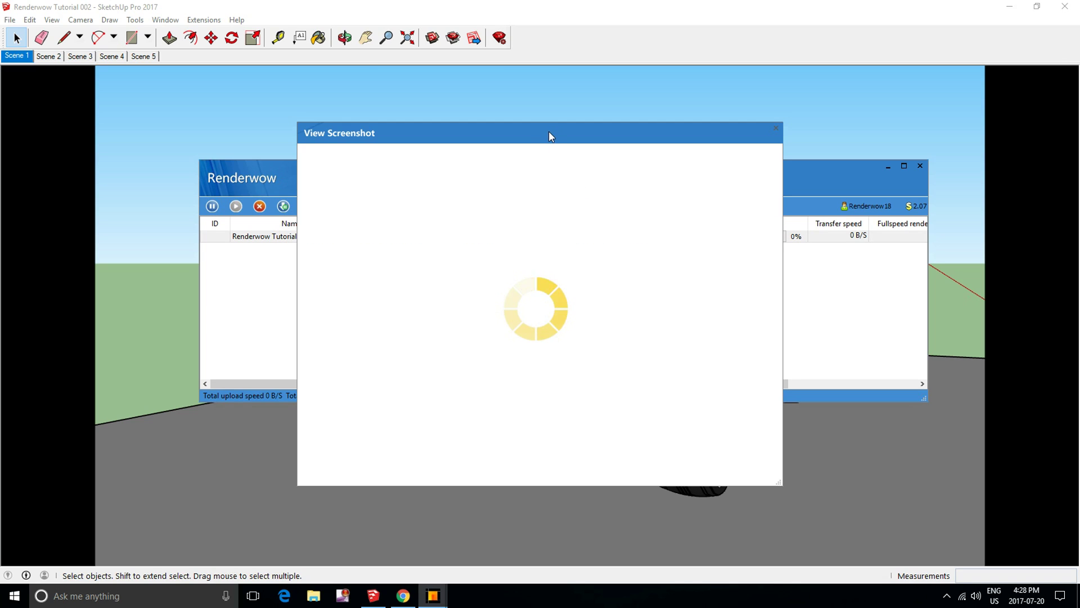
pyautogui.moveTo(551, 138); pyautogui.dragTo(833, 70)
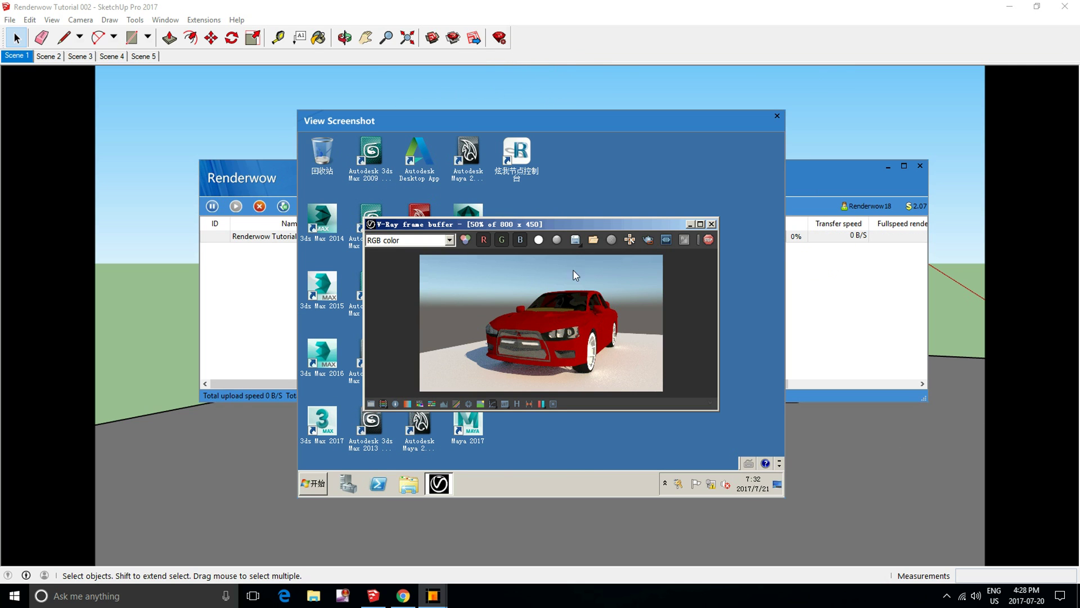
pyautogui.click(777, 117)
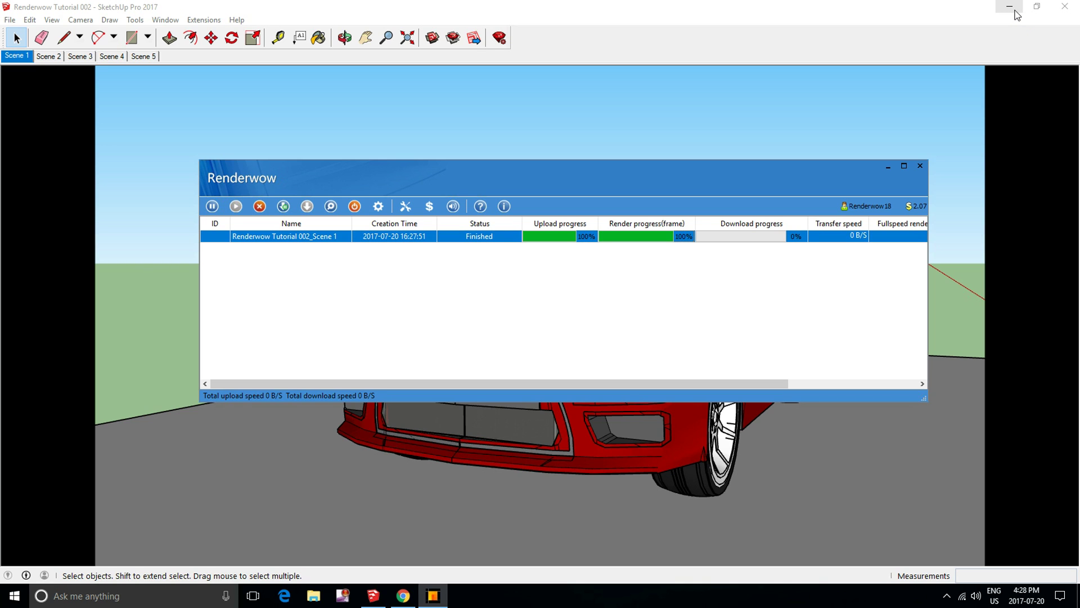
# Step: Let the finished Scene 1 job download, then return to SketchUp
pyautogui.click(1015, 12)
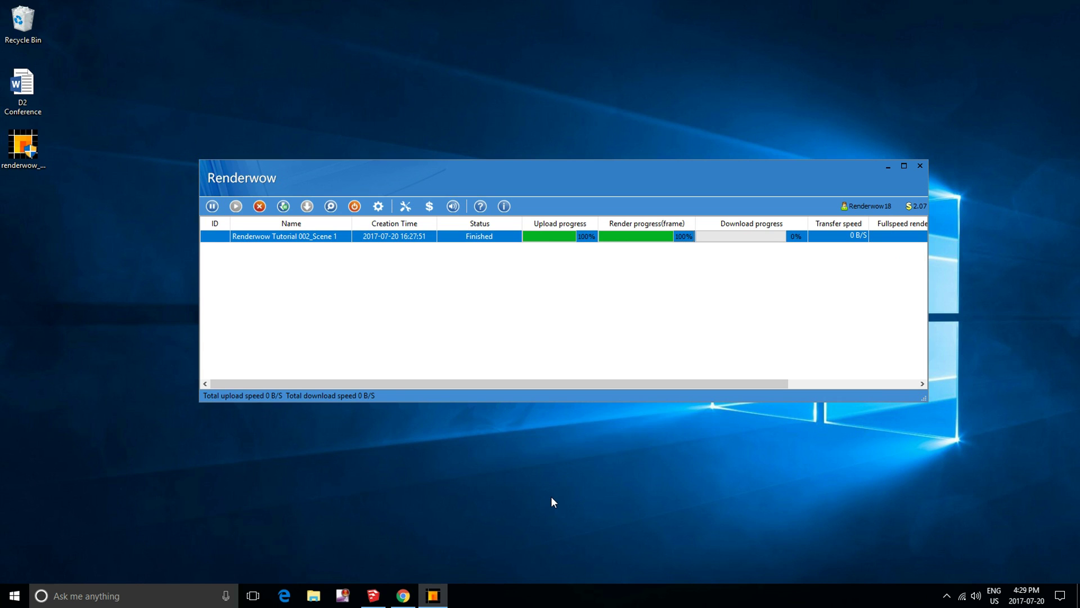
pyautogui.moveTo(432, 595); pyautogui.dragTo(403, 596)
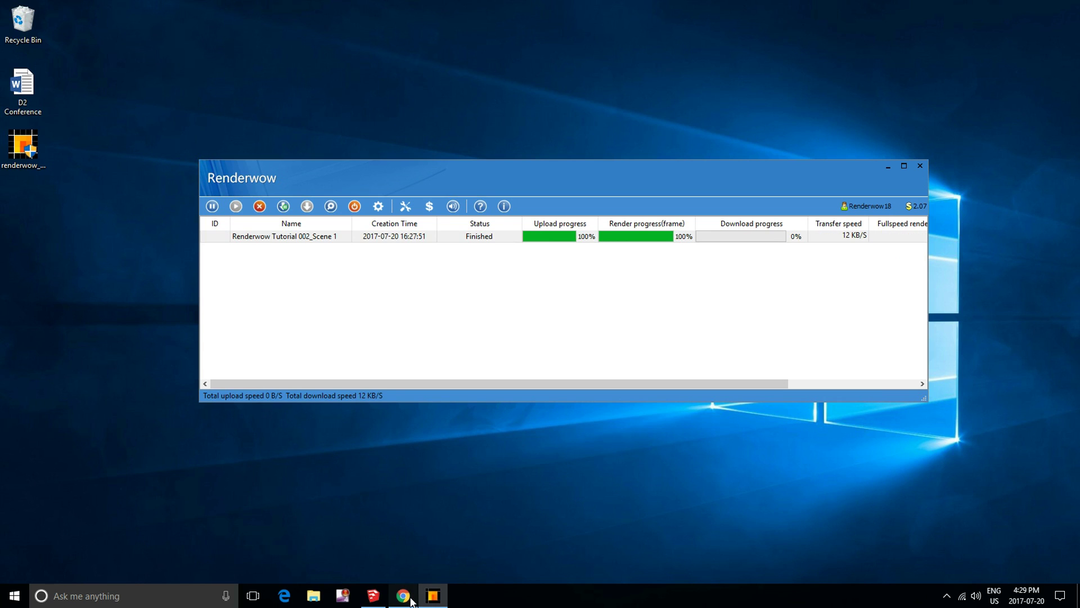
pyautogui.click(373, 595)
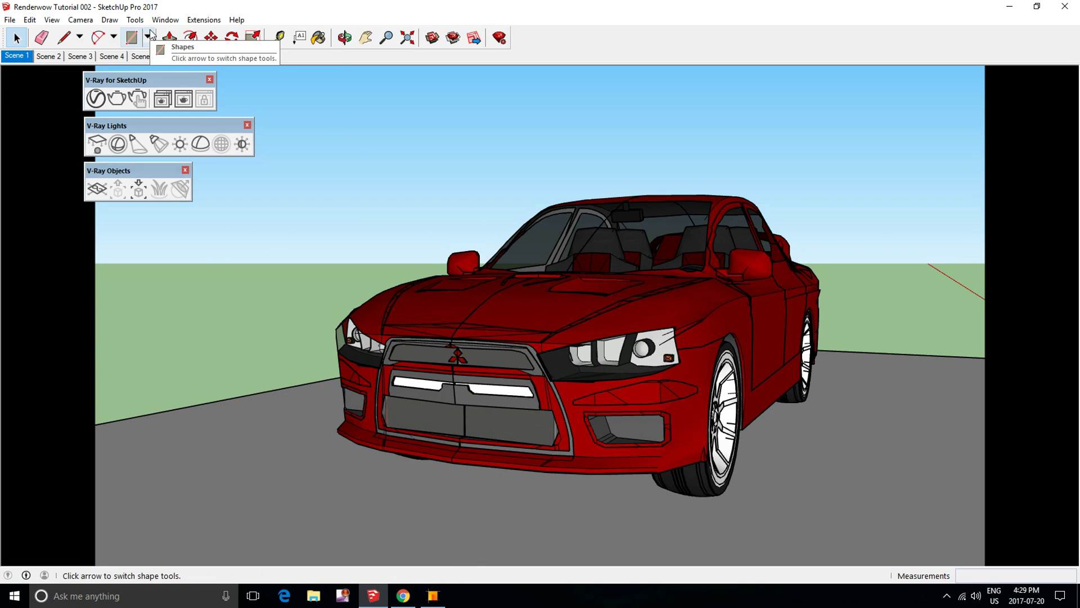
# Step: Submit every car scene with Extensions > Renderwow > Render all Pages
pyautogui.click(196, 22)
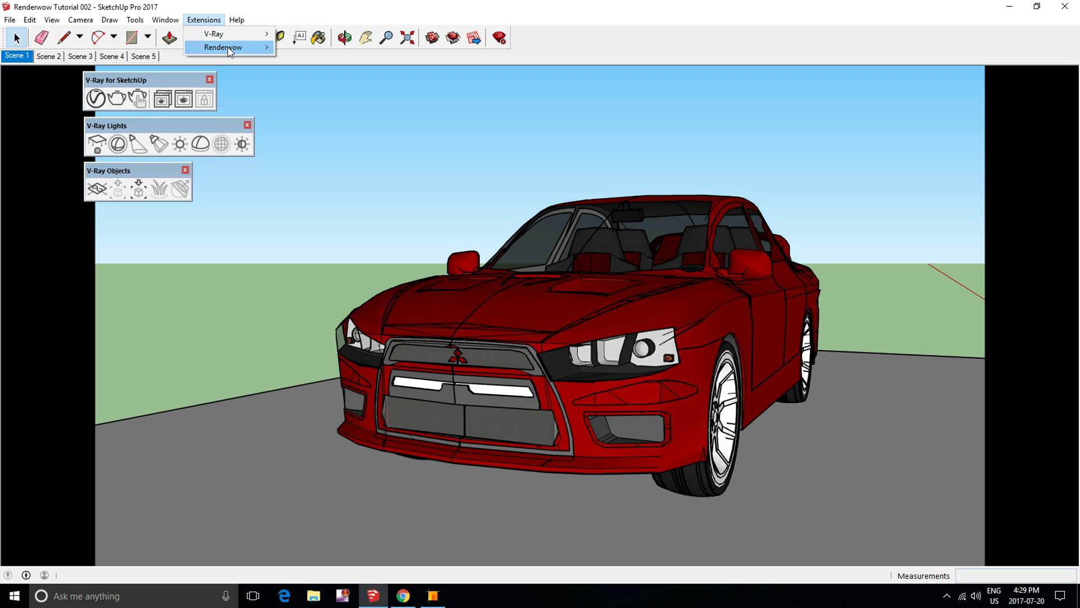
pyautogui.moveTo(230, 51)
pyautogui.click(306, 59)
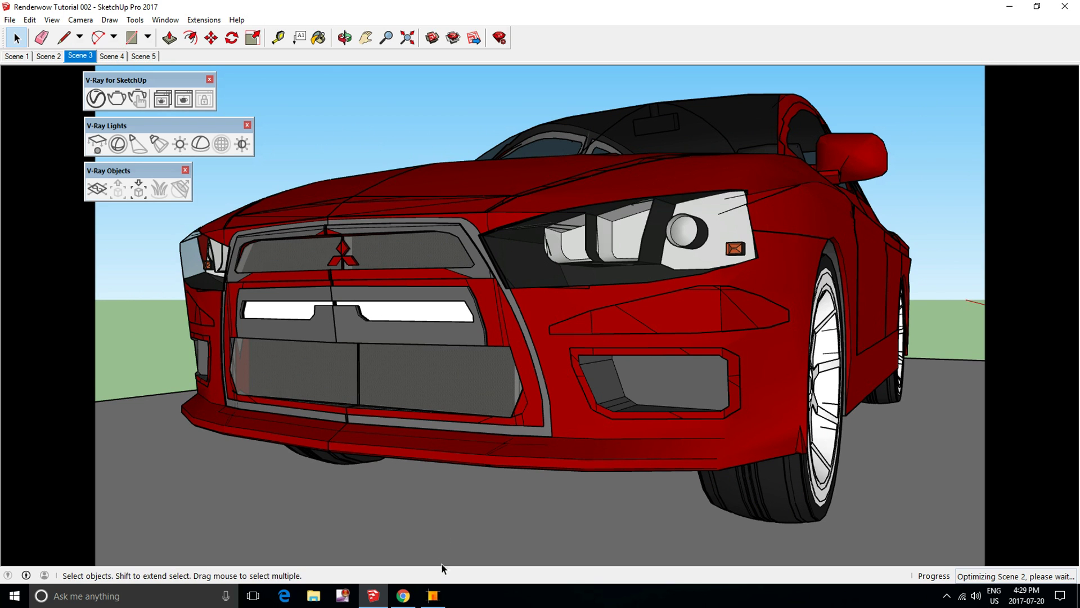
# Step: Select the finished Scene 1 job and view the Render 001 image from the desktop
pyautogui.click(432, 595)
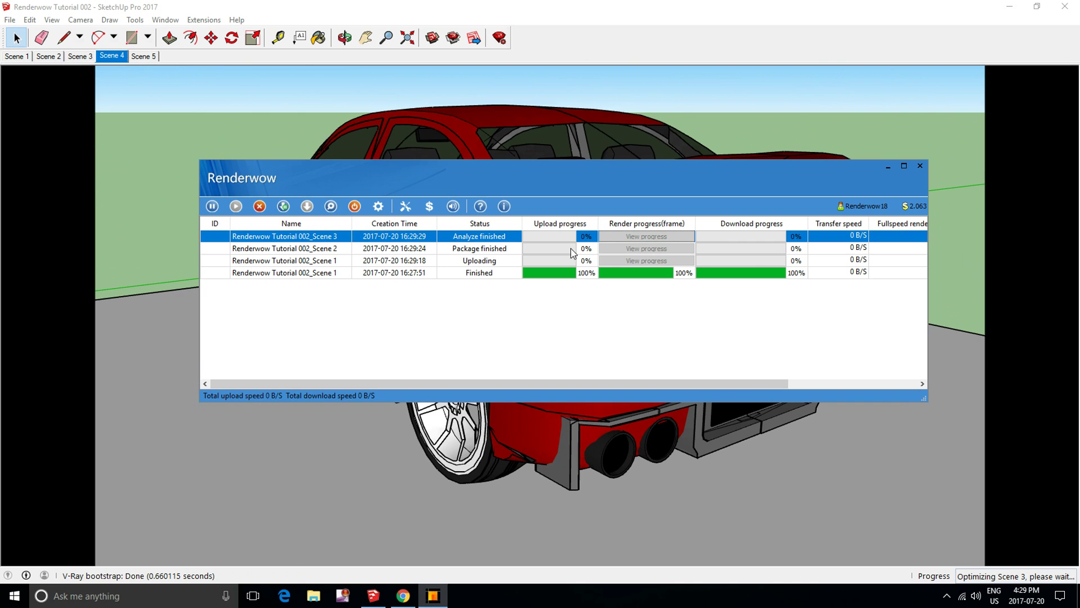
pyautogui.click(501, 278)
pyautogui.click(1010, 8)
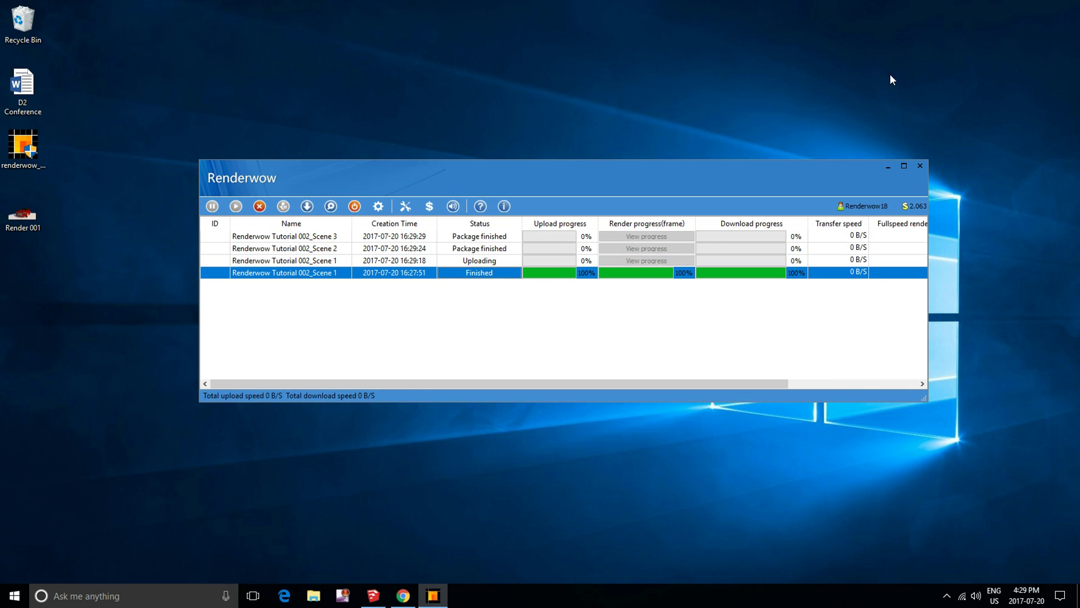
pyautogui.doubleClick(19, 209)
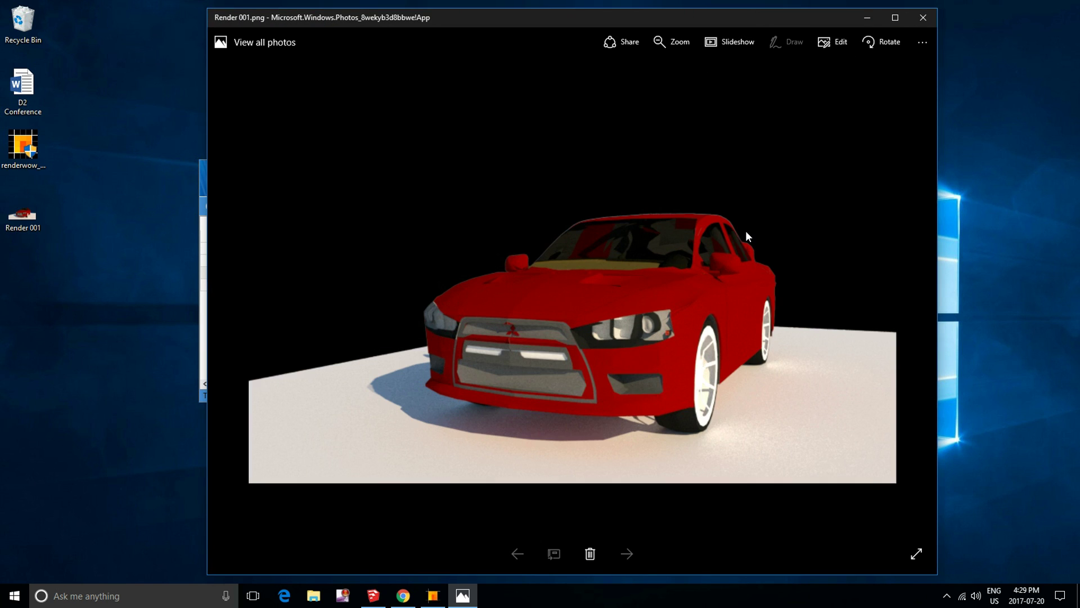
pyautogui.click(922, 18)
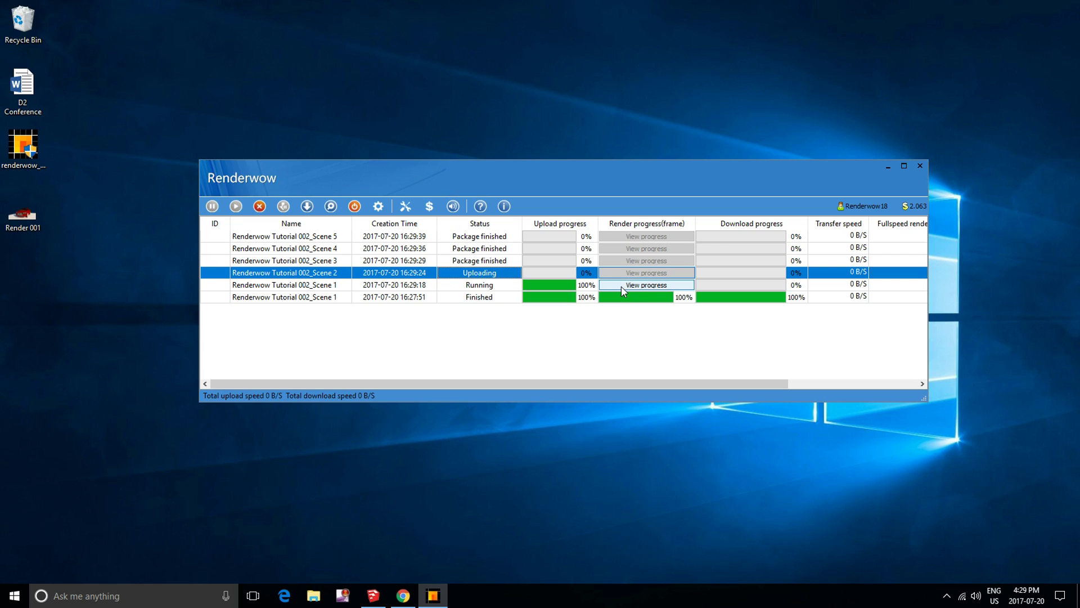
pyautogui.click(636, 285)
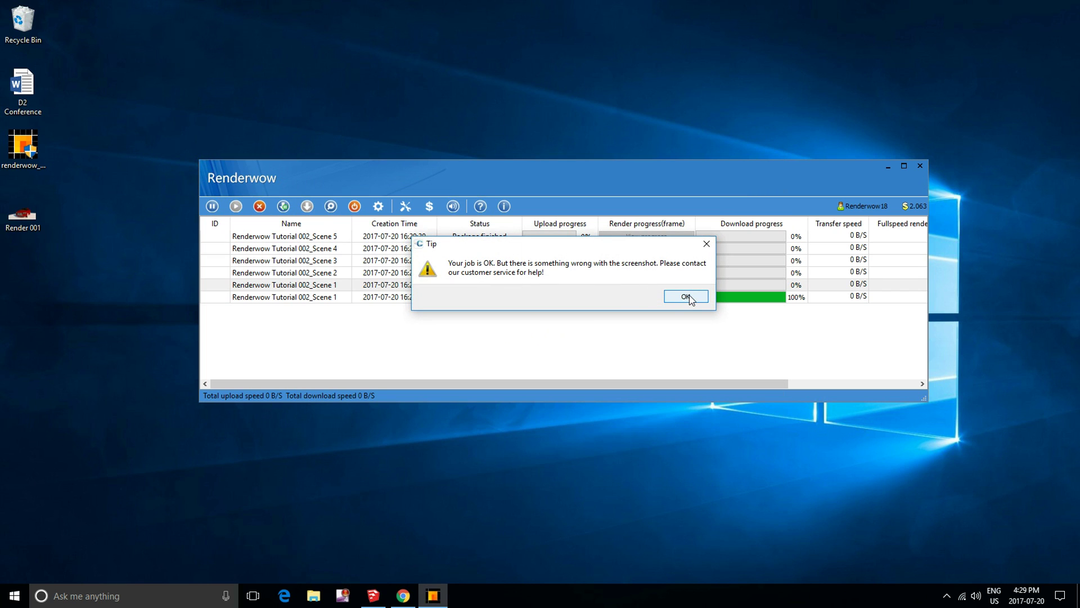
pyautogui.click(687, 298)
pyautogui.click(655, 286)
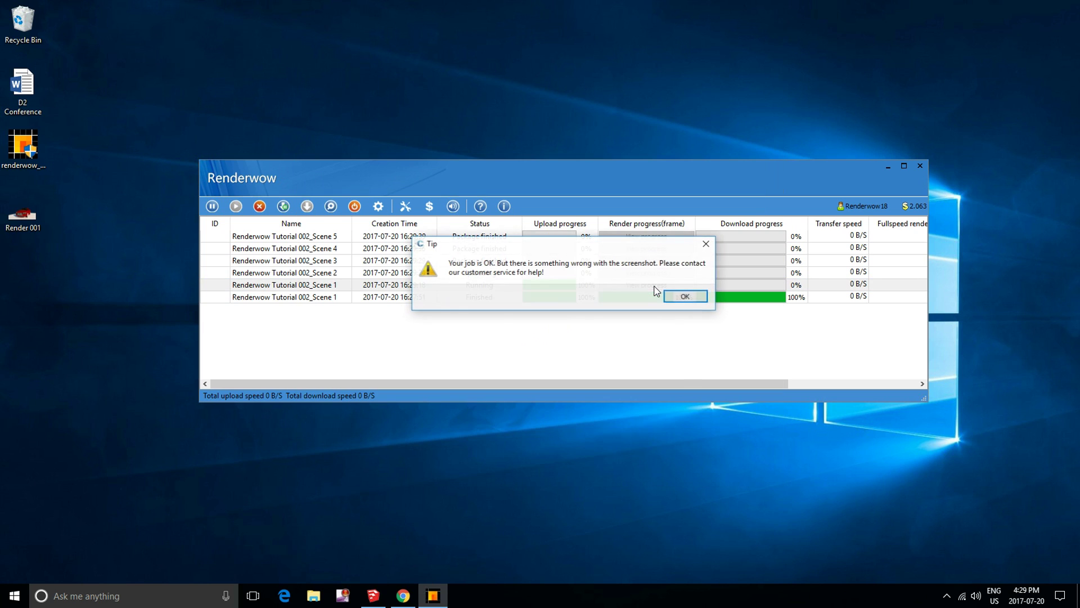
pyautogui.click(686, 297)
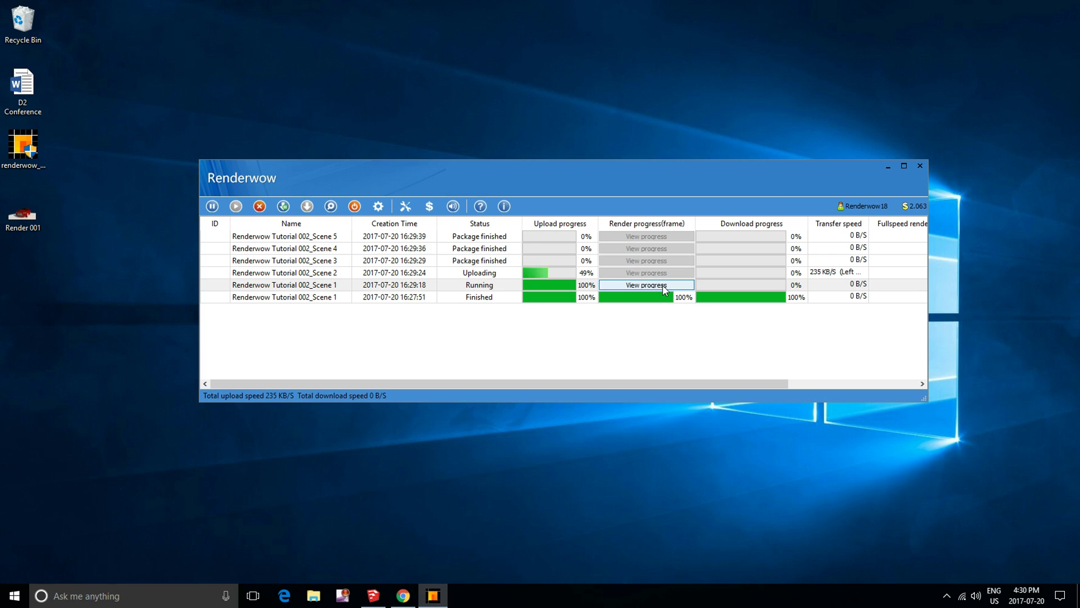
pyautogui.click(663, 285)
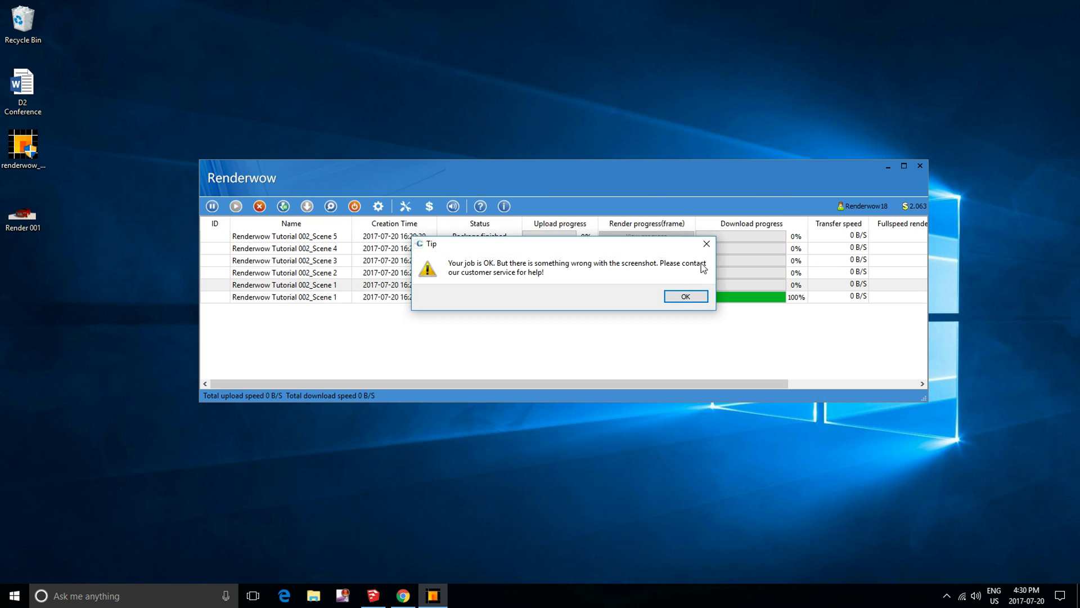
pyautogui.click(691, 300)
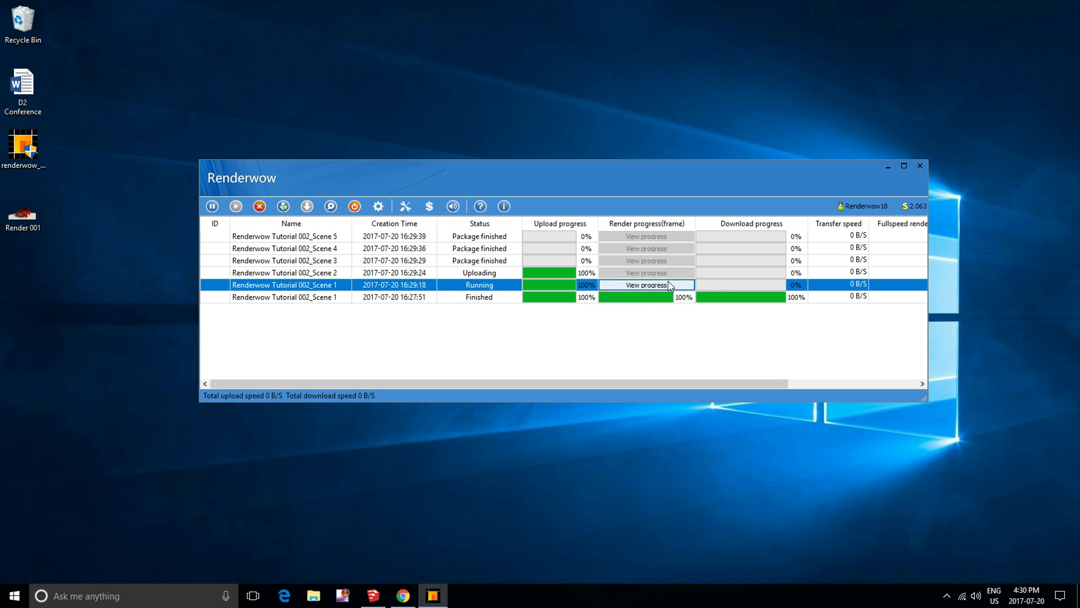
pyautogui.click(650, 341)
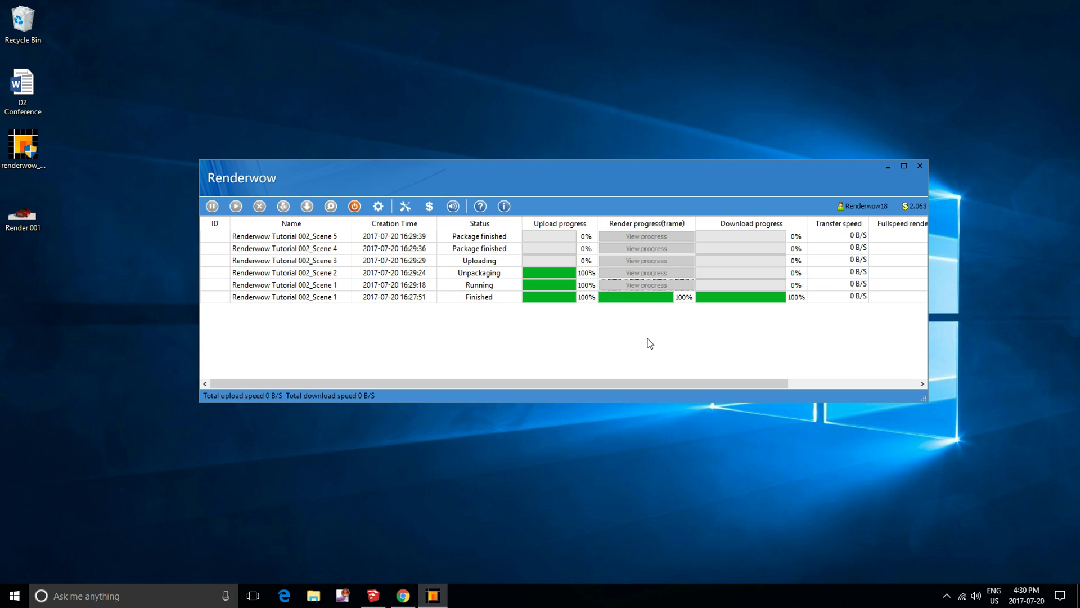
pyautogui.click(660, 298)
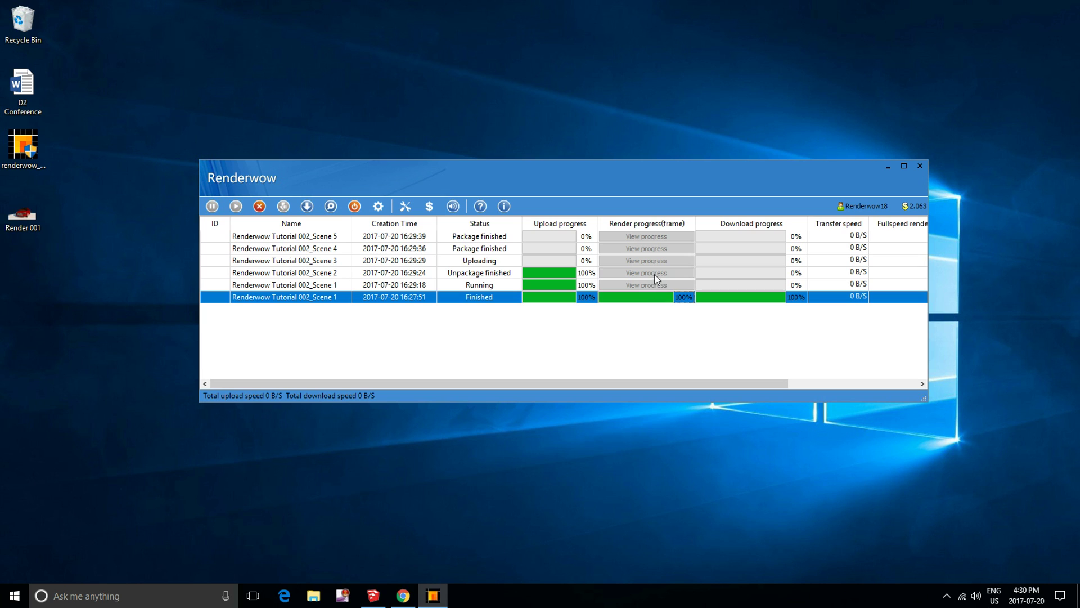
pyautogui.click(654, 275)
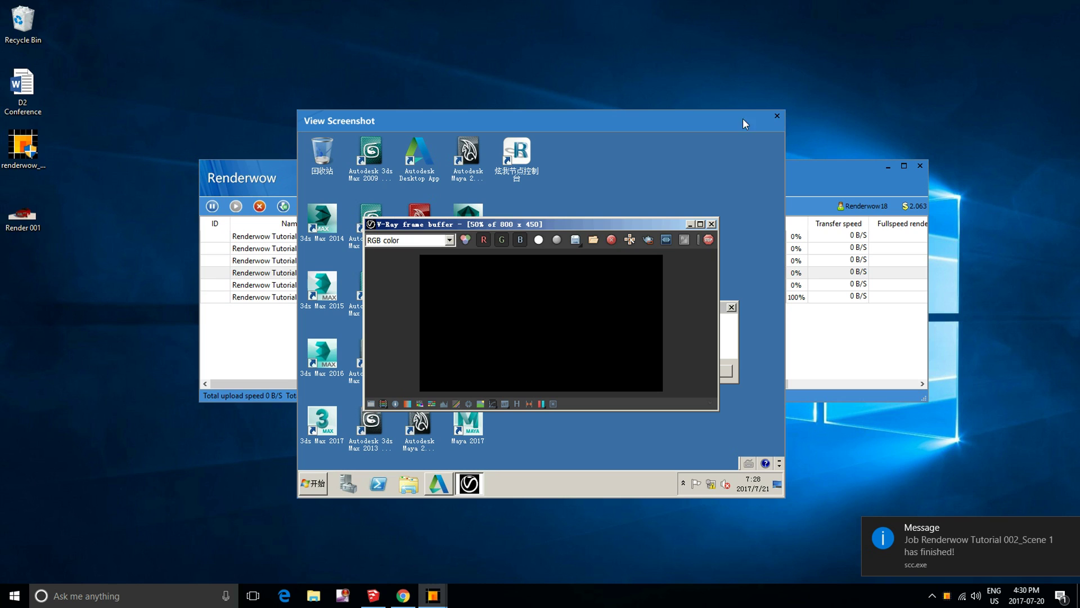
pyautogui.click(778, 117)
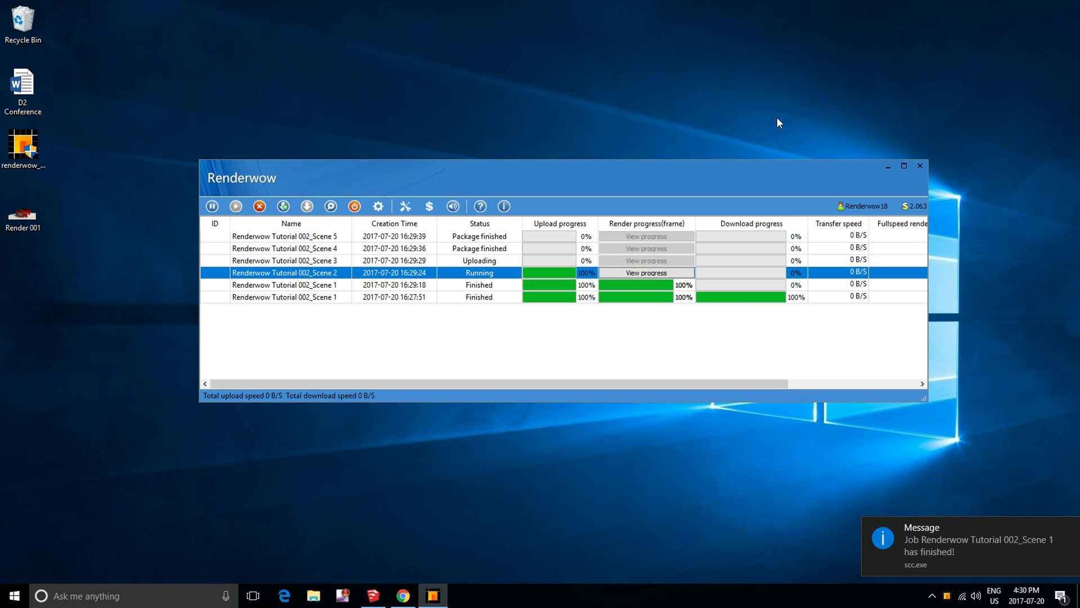
pyautogui.click(691, 286)
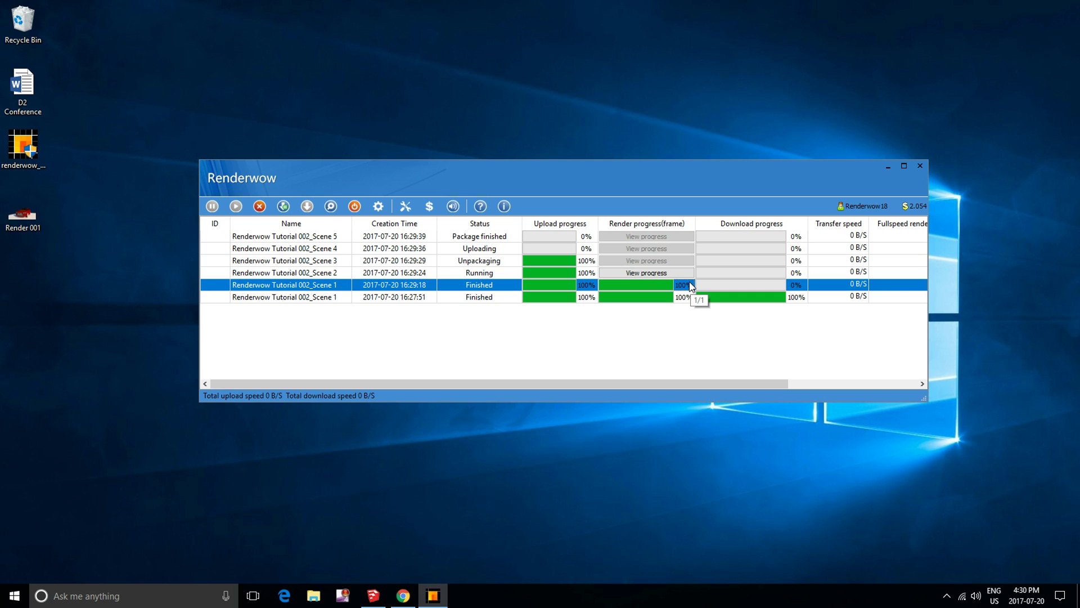
# Step: Check Scene 2's render progress, dismiss the finished message, and select the 16:29:18 Scene 1 job
pyautogui.click(669, 274)
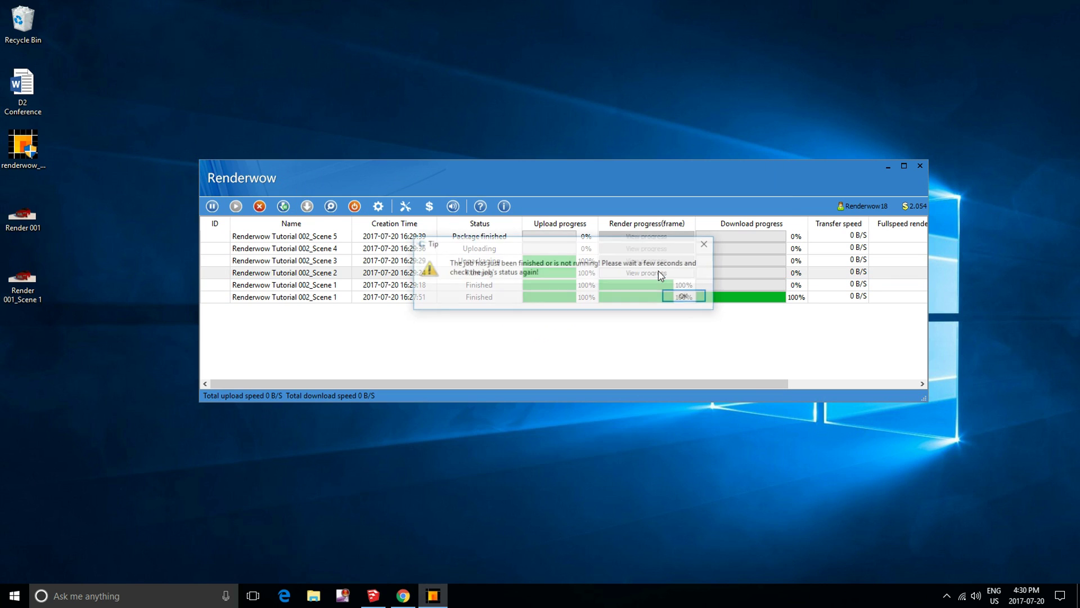
pyautogui.click(673, 298)
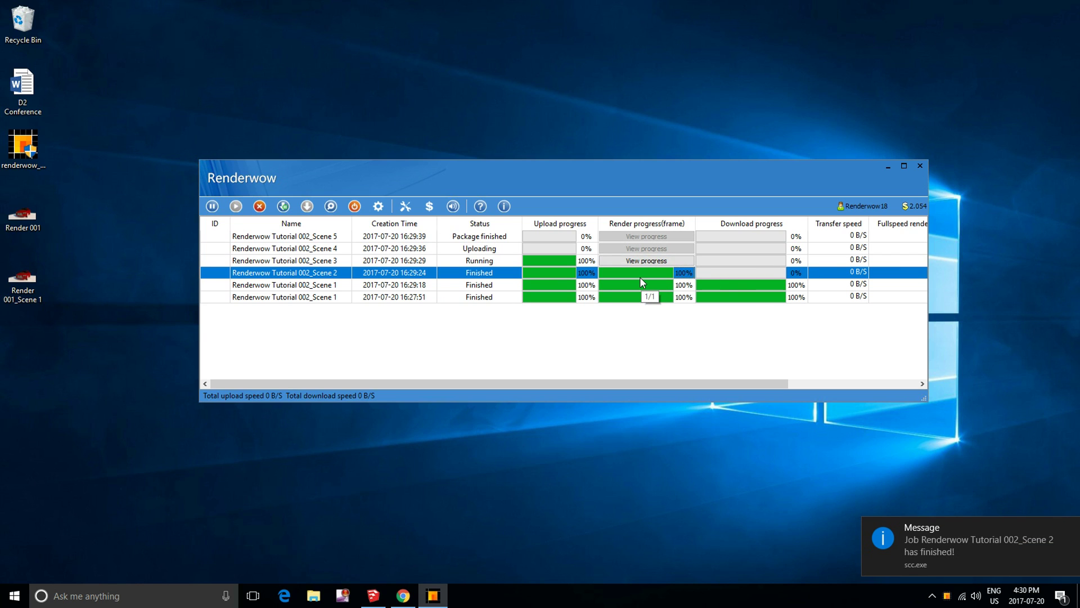
pyautogui.click(640, 282)
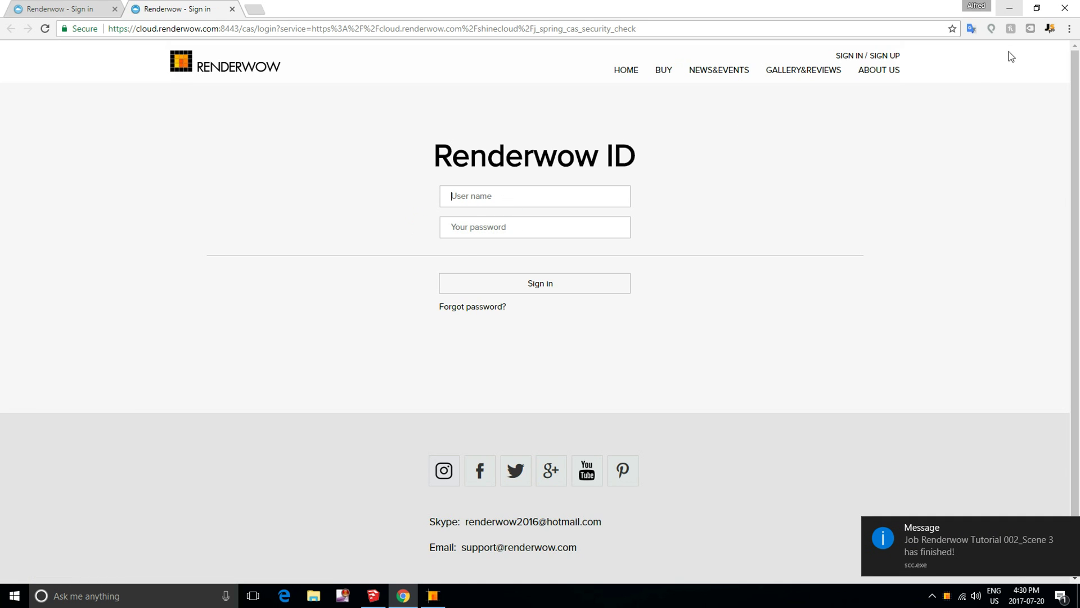
pyautogui.click(1016, 7)
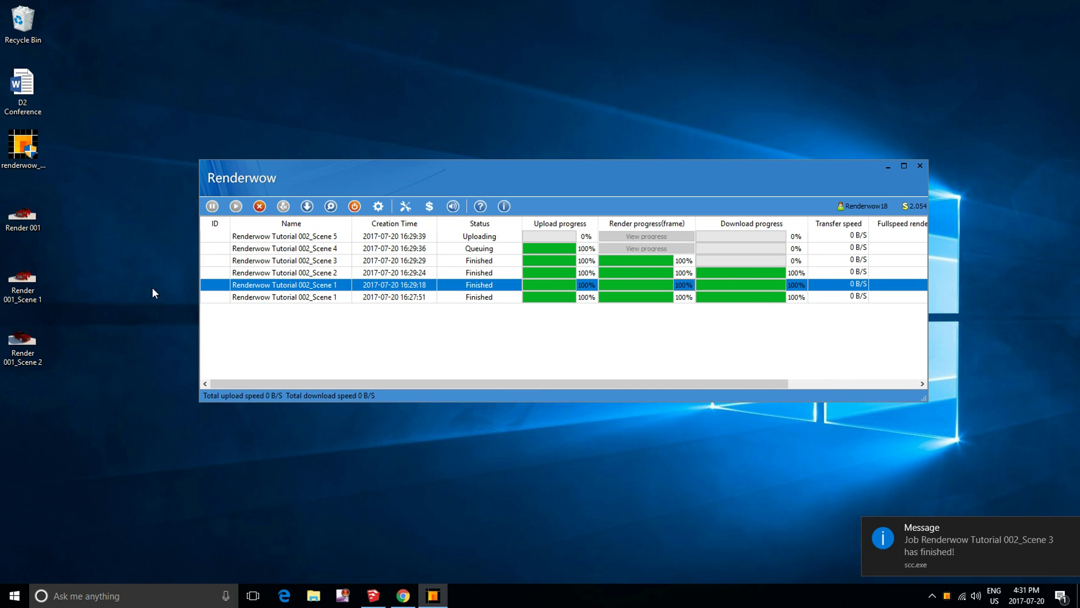
pyautogui.doubleClick(23, 281)
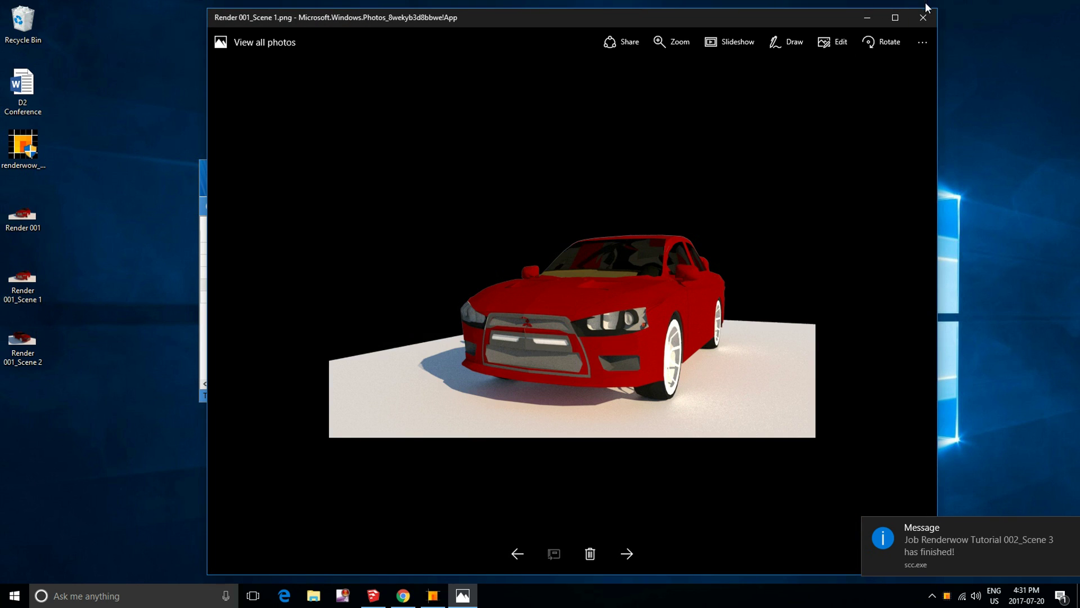
pyautogui.click(922, 17)
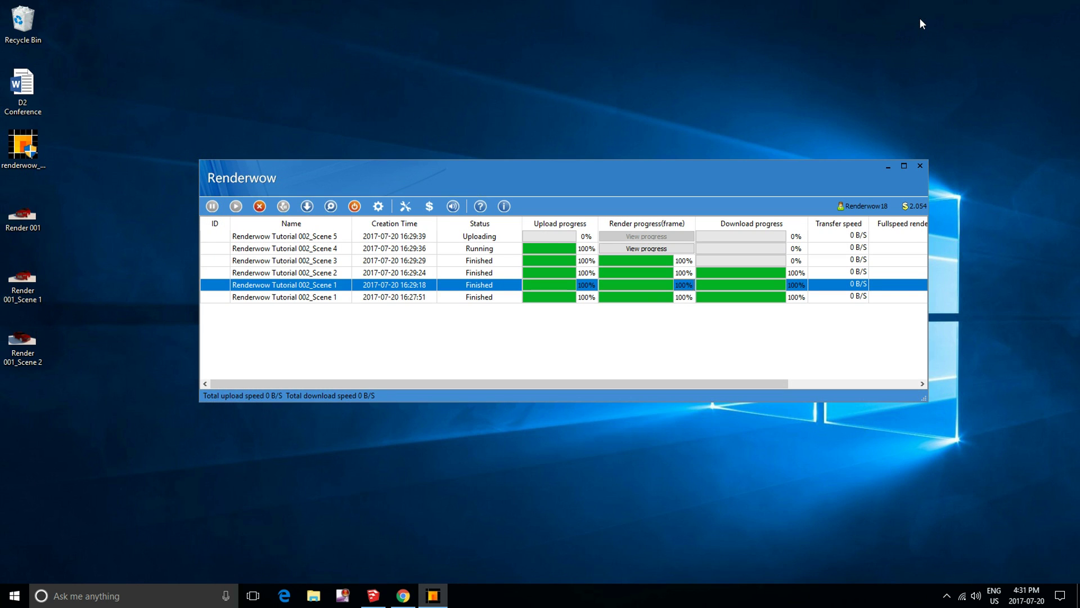